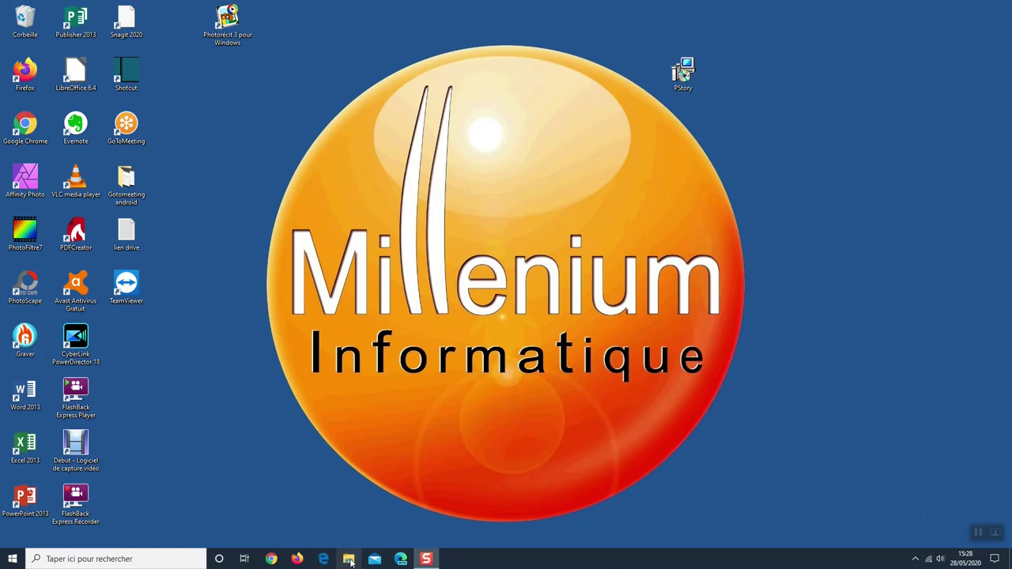
Open the Images folder in File Explorer and create a new folder named "Chat" in it.
click(348, 559)
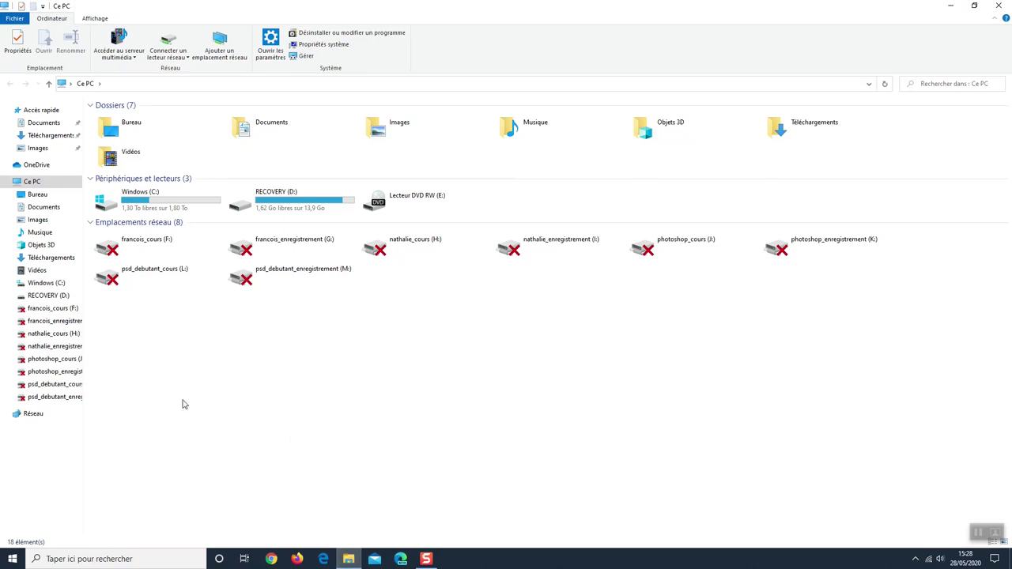
double_click(386, 131)
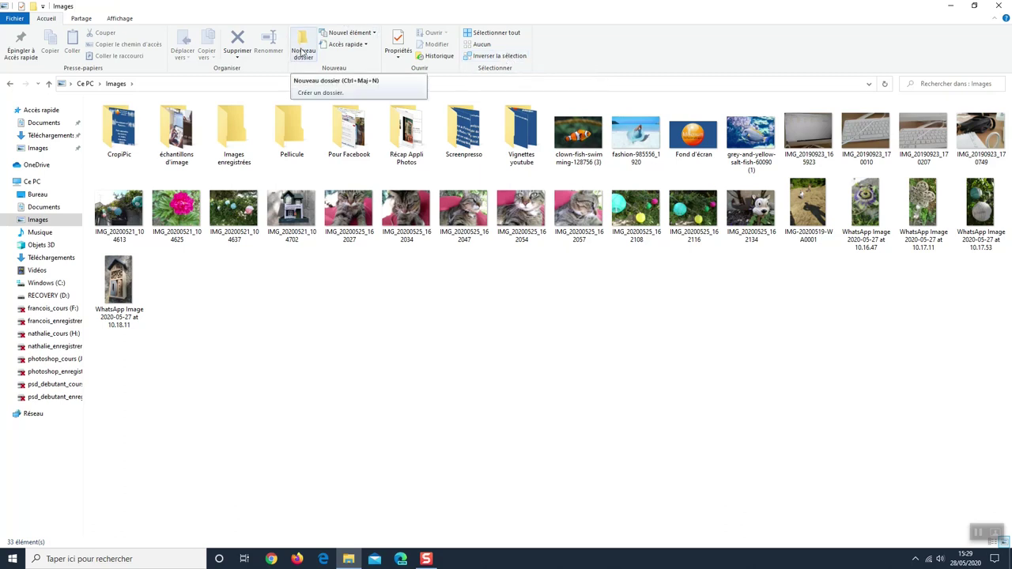
click(303, 51)
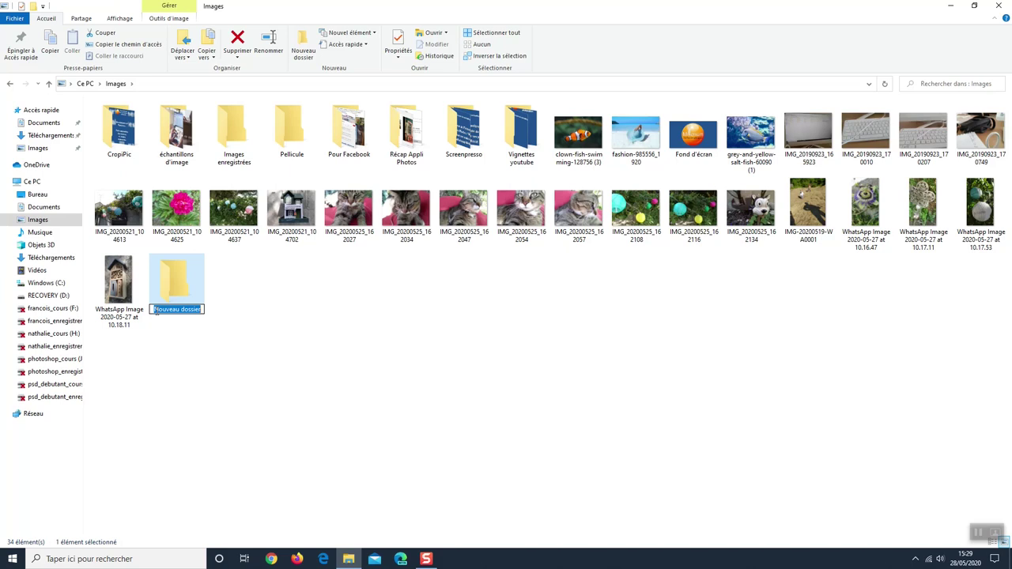
text(Chat)
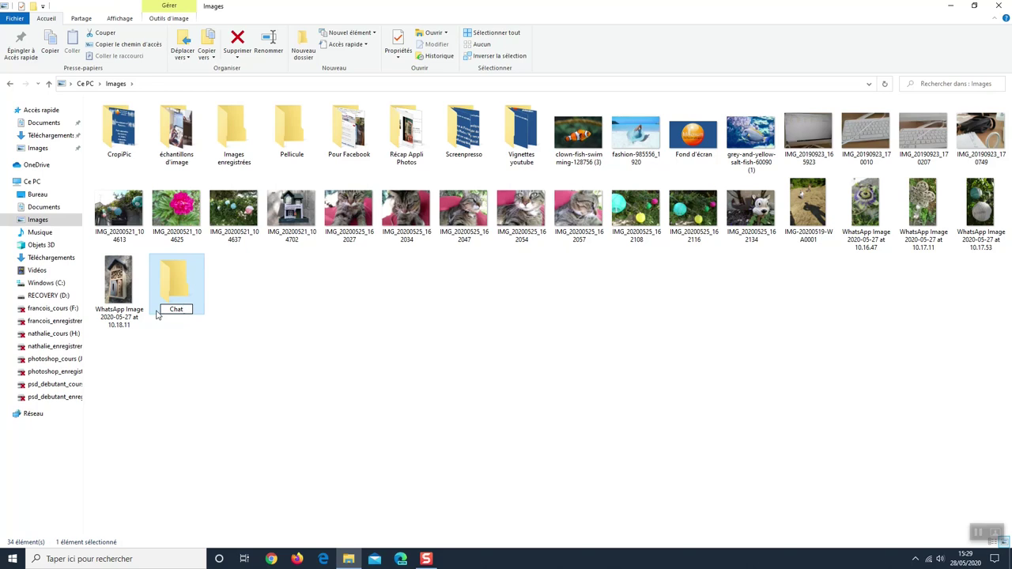
key(Return)
Move the five cat photos, IMG_20200525_162027 through IMG_20200525_162057, into the Chat folder.
click(353, 212)
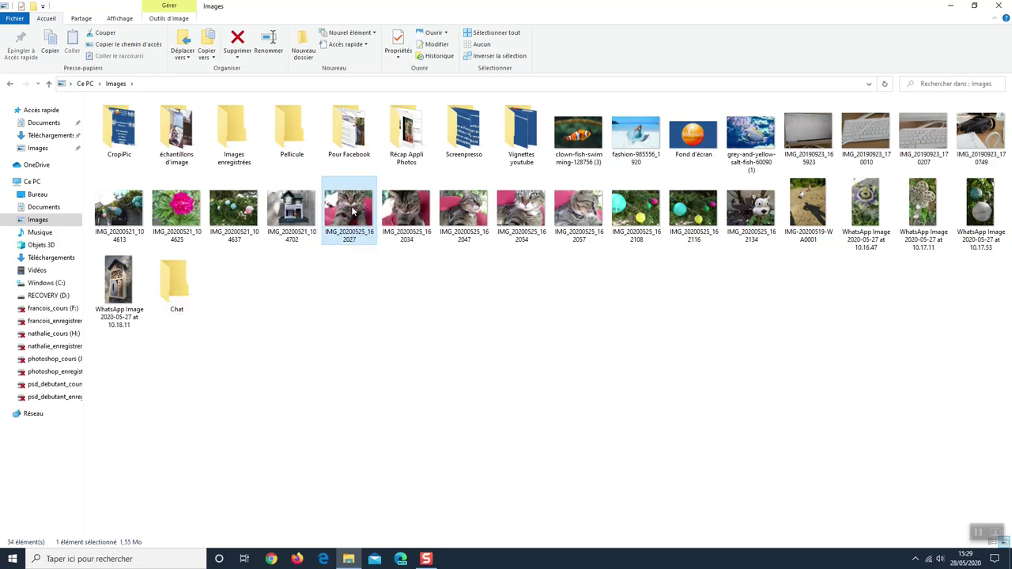
drag(353, 212, 183, 298)
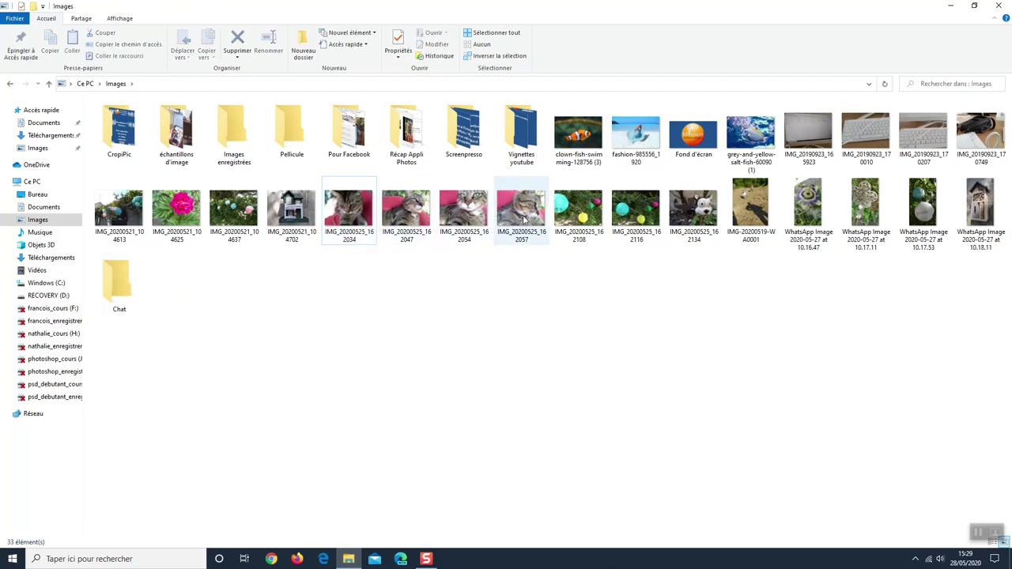
click(346, 208)
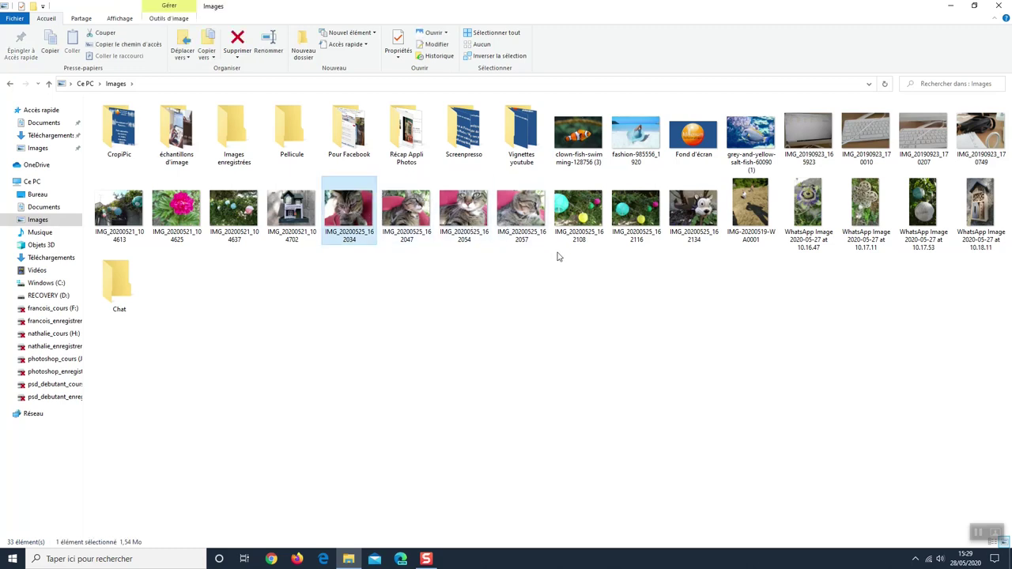
shift+click(520, 217)
drag(419, 215, 125, 307)
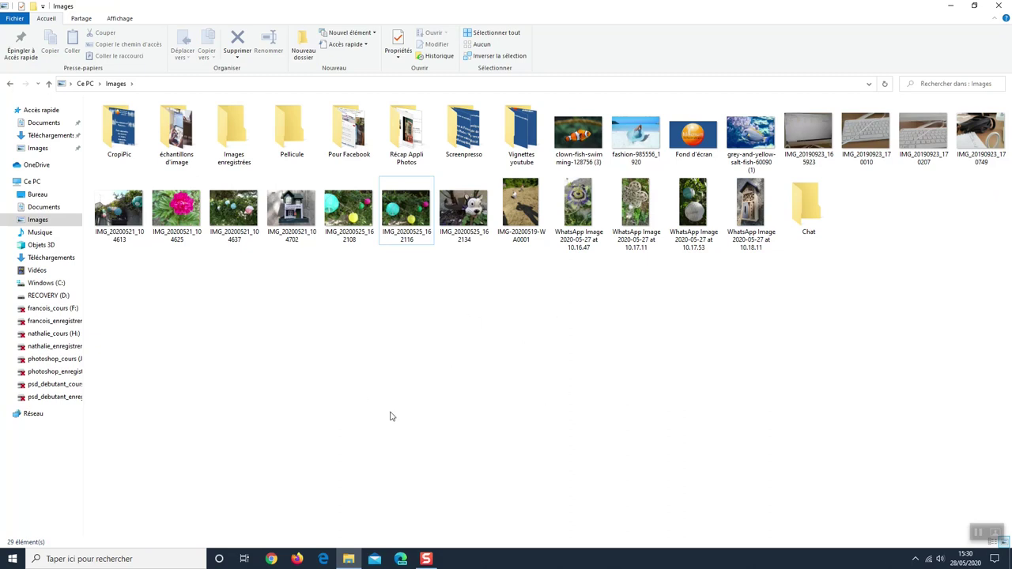
Create another new folder named "Jardin" in the Images folder.
right_click(455, 338)
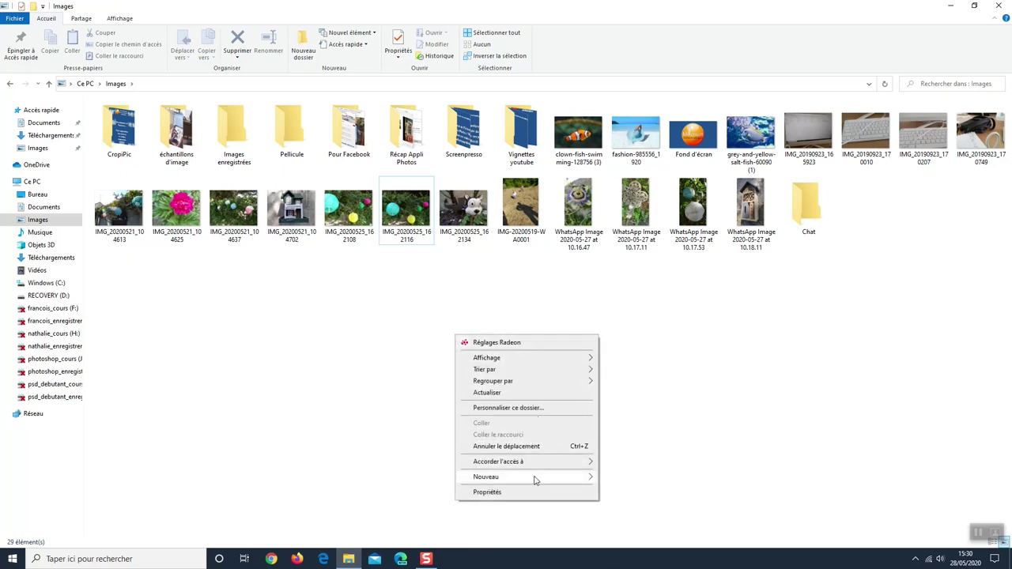
mouse_move(535, 480)
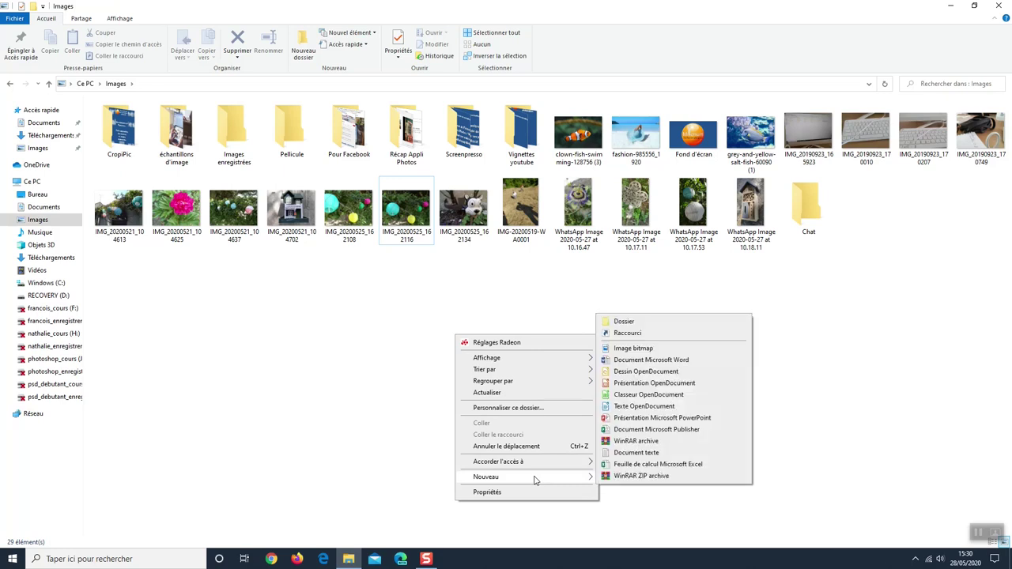
click(624, 322)
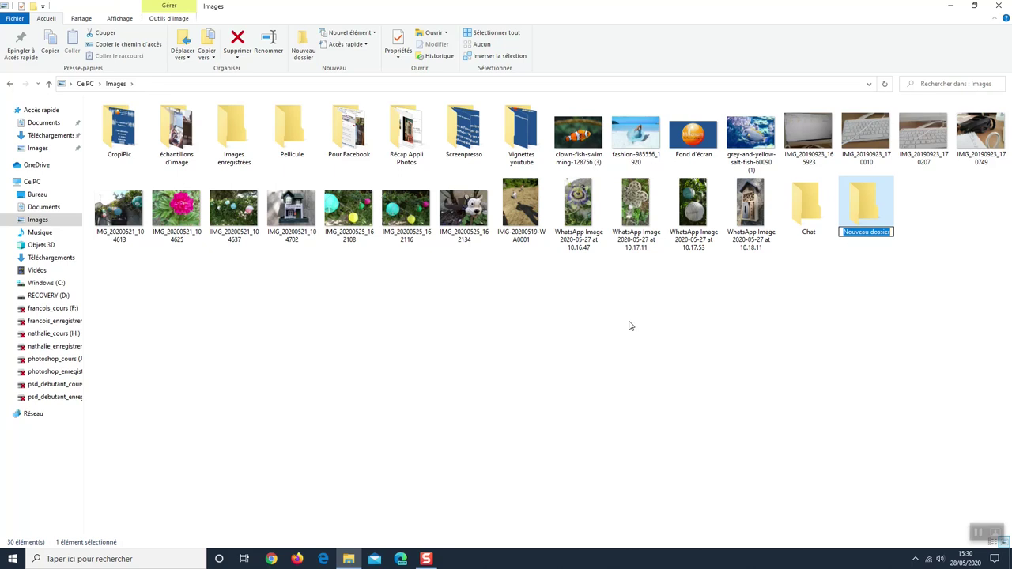
key(BackSpace)
text(Jardin)
key(Return)
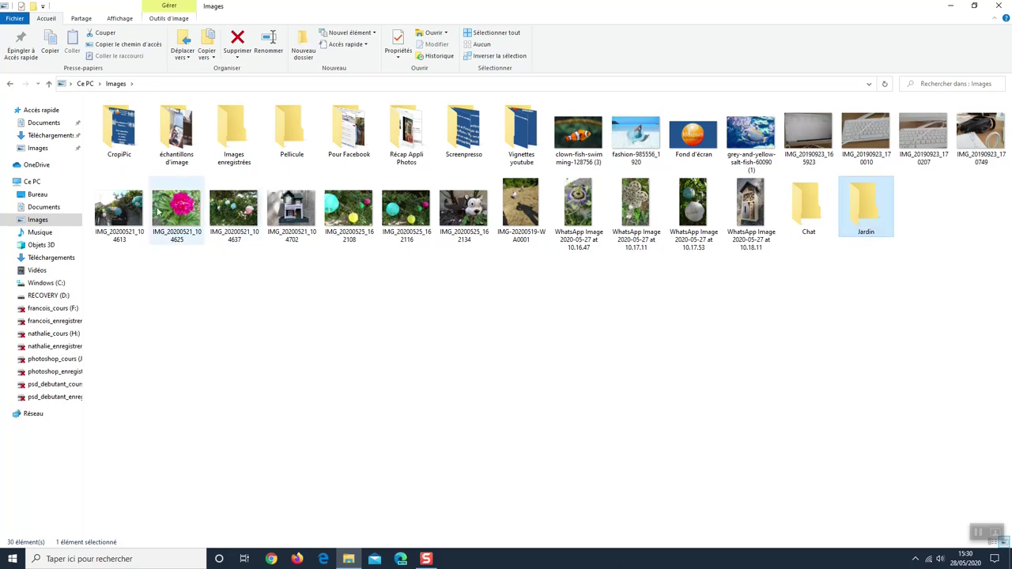
Move the garden photos, from IMG_20200521_104613 through the WhatsApp image ending in 10.18.11, into the Jardin folder.
drag(111, 212, 864, 224)
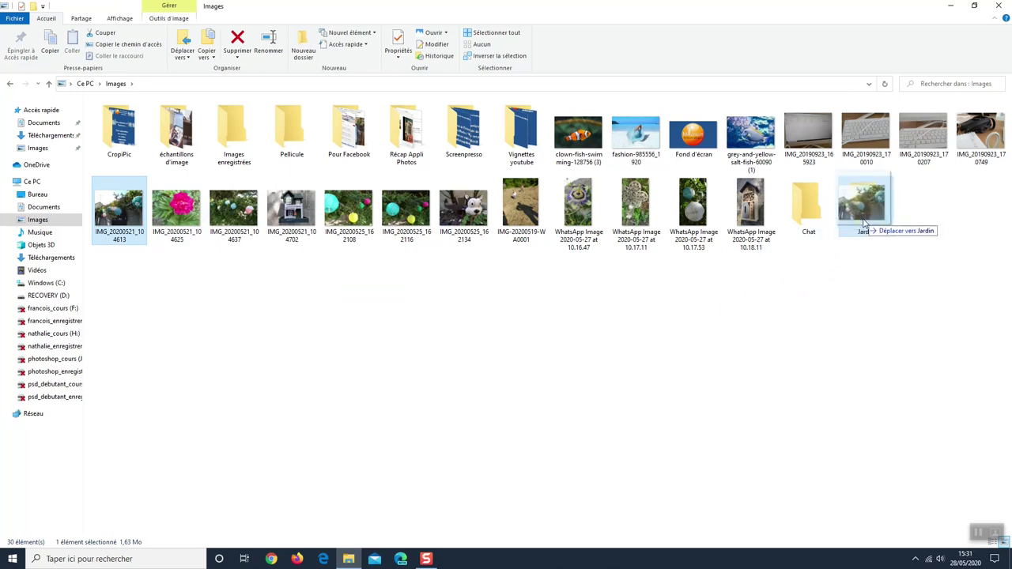
drag(865, 224, 864, 222)
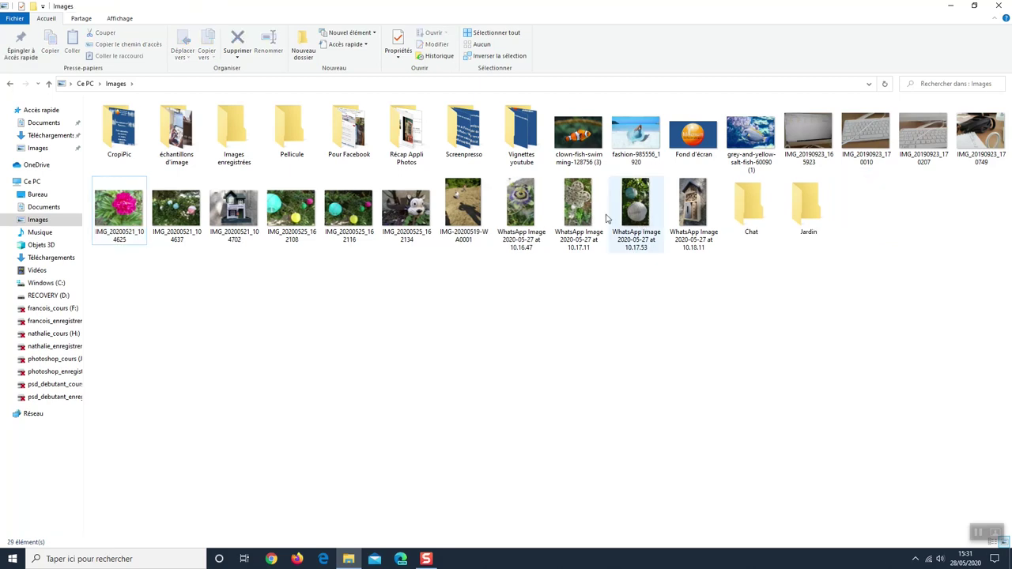
click(121, 208)
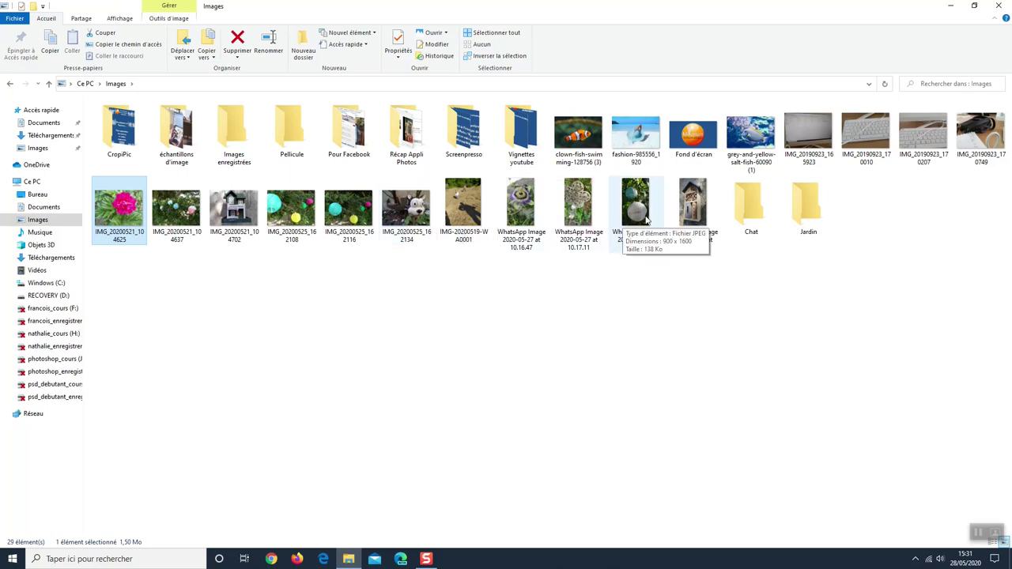
shift+click(677, 212)
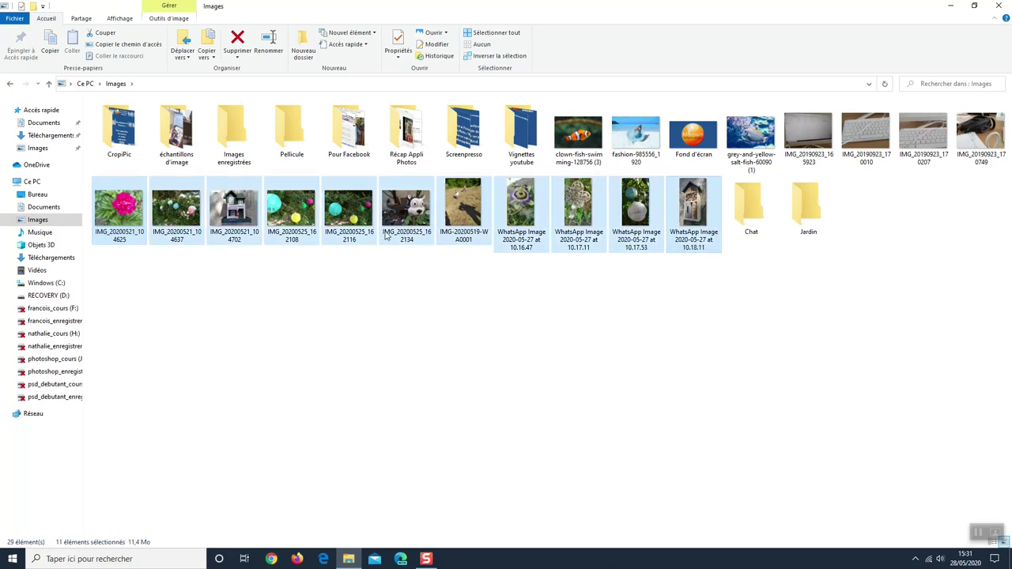
drag(388, 235, 794, 220)
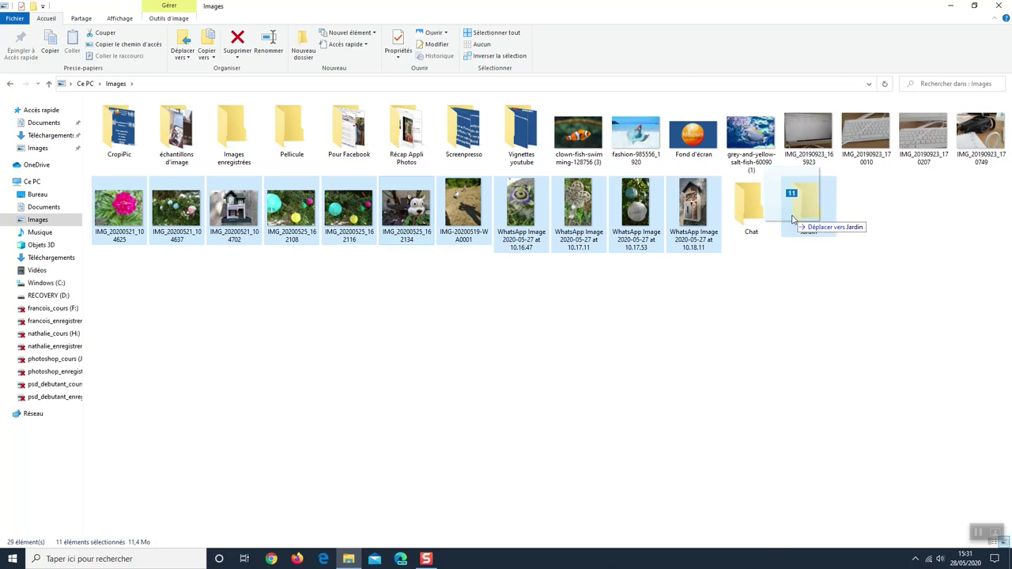
drag(793, 220, 793, 219)
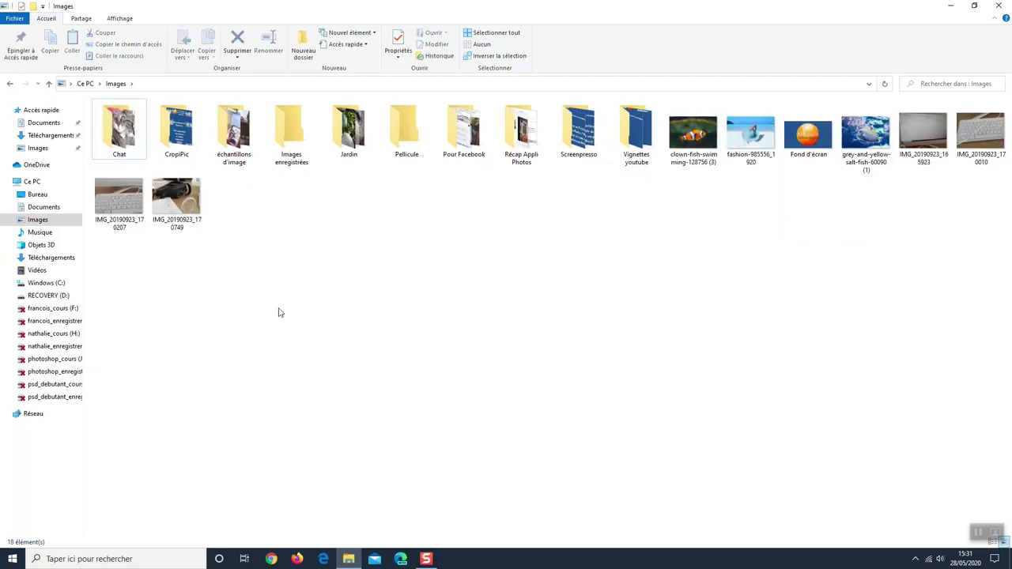
Delete the four photos IMG_20190923_165923, IMG_20190923_170010, IMG_20190923_170207 and IMG_20190923_170749 from the Images folder.
click(927, 140)
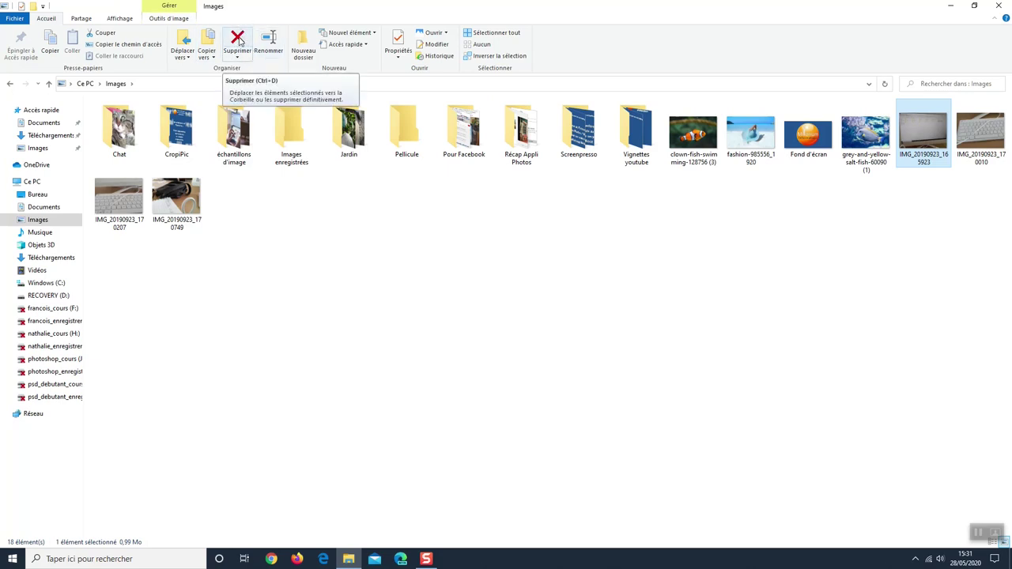
click(238, 39)
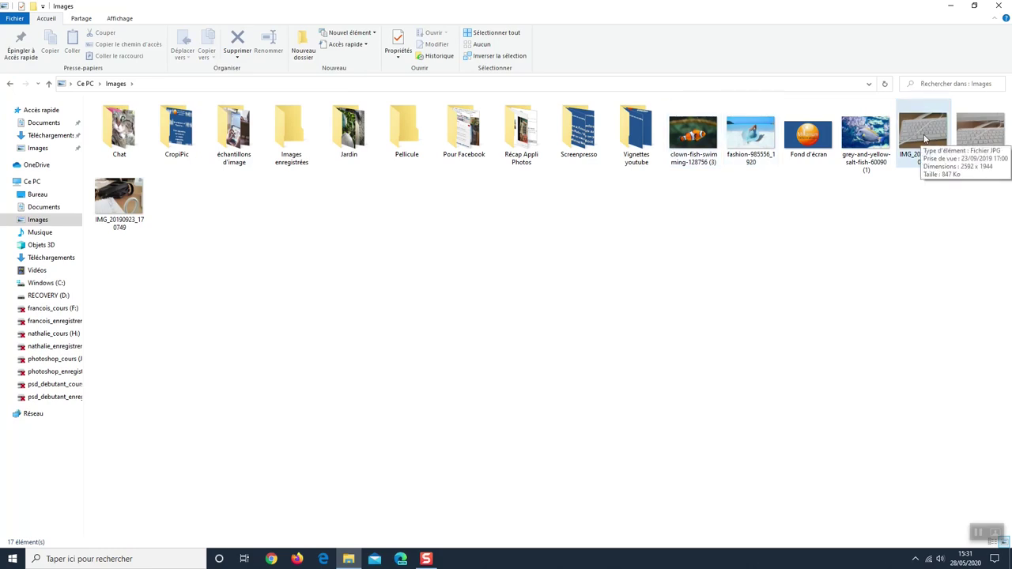
right_click(925, 138)
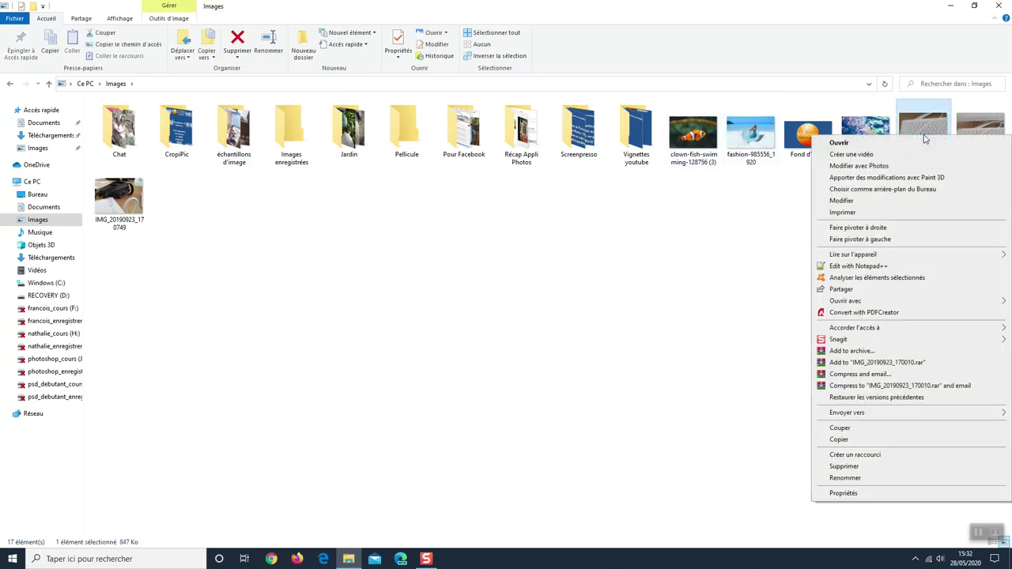
click(847, 468)
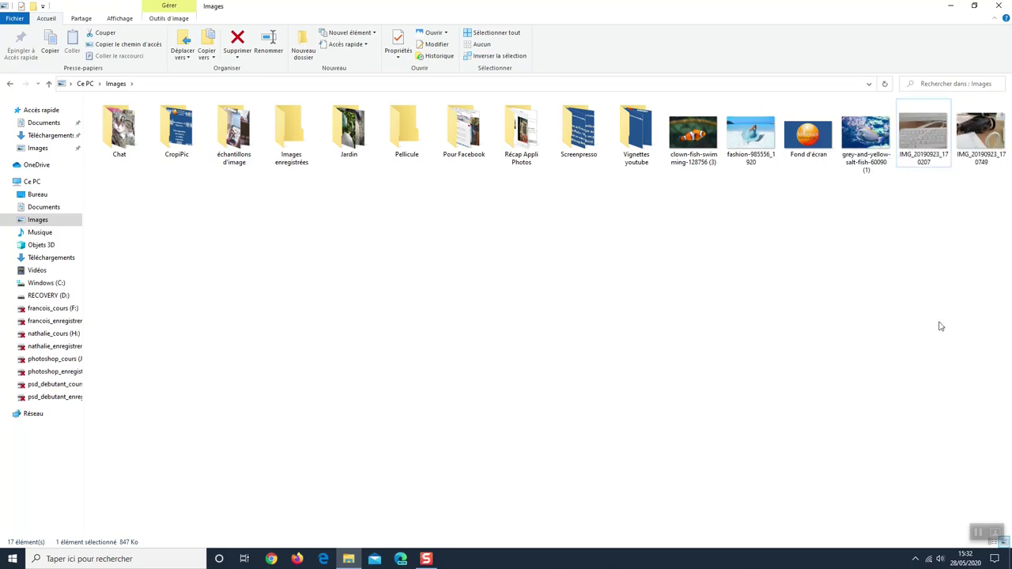
click(916, 125)
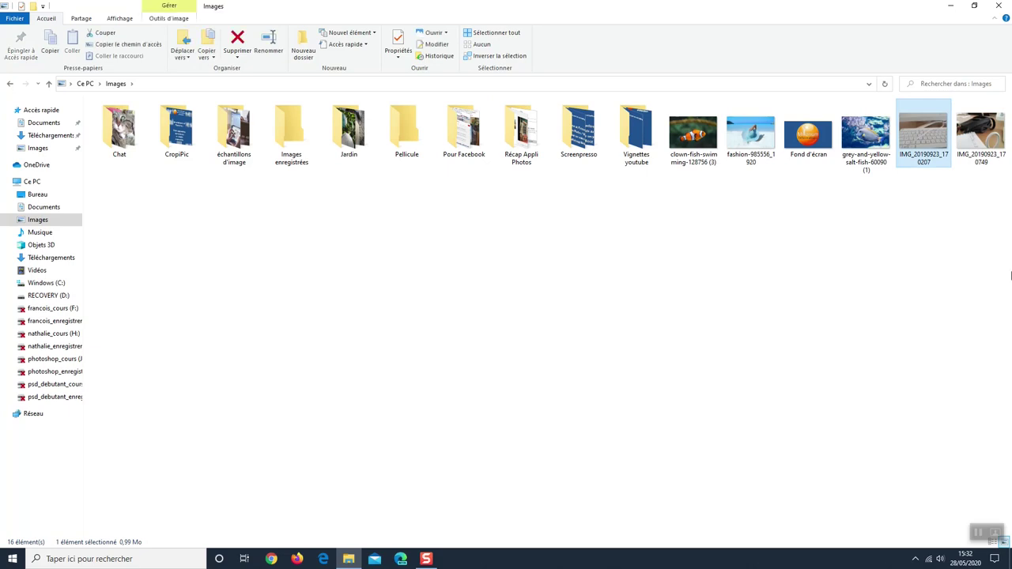
key(Delete)
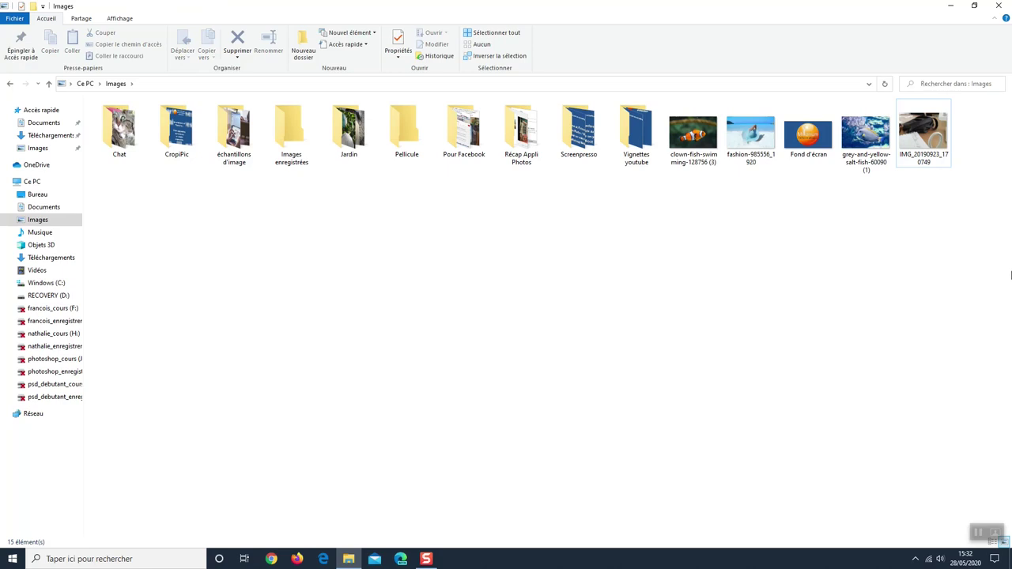
click(933, 132)
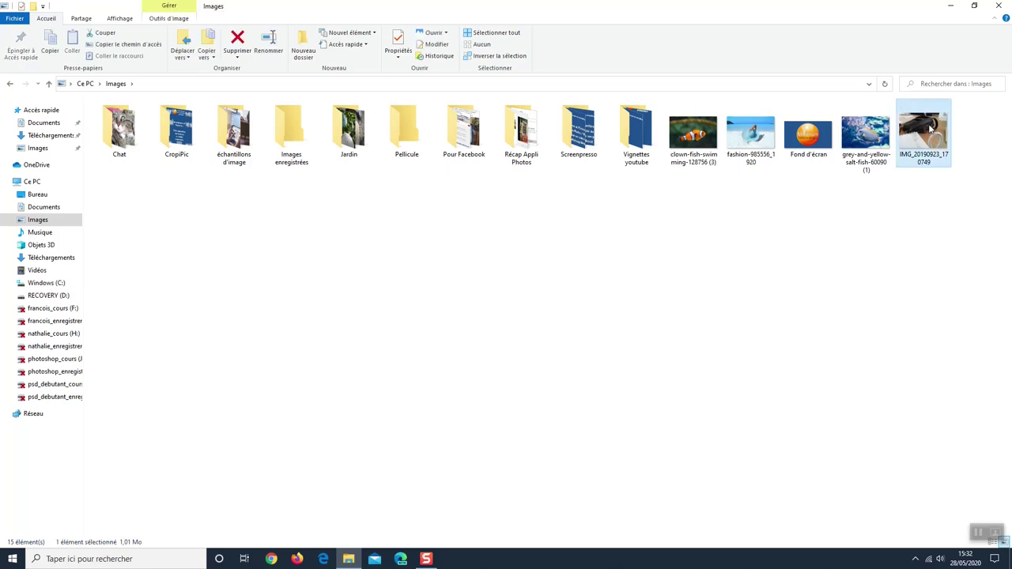
key(Delete)
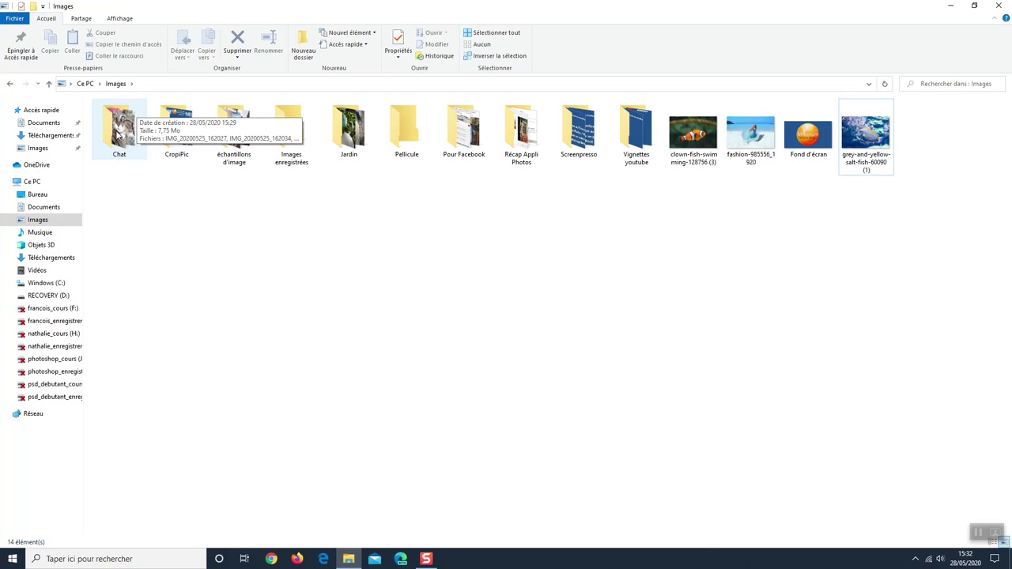
Rename the Chat folder as "O malley".
click(117, 134)
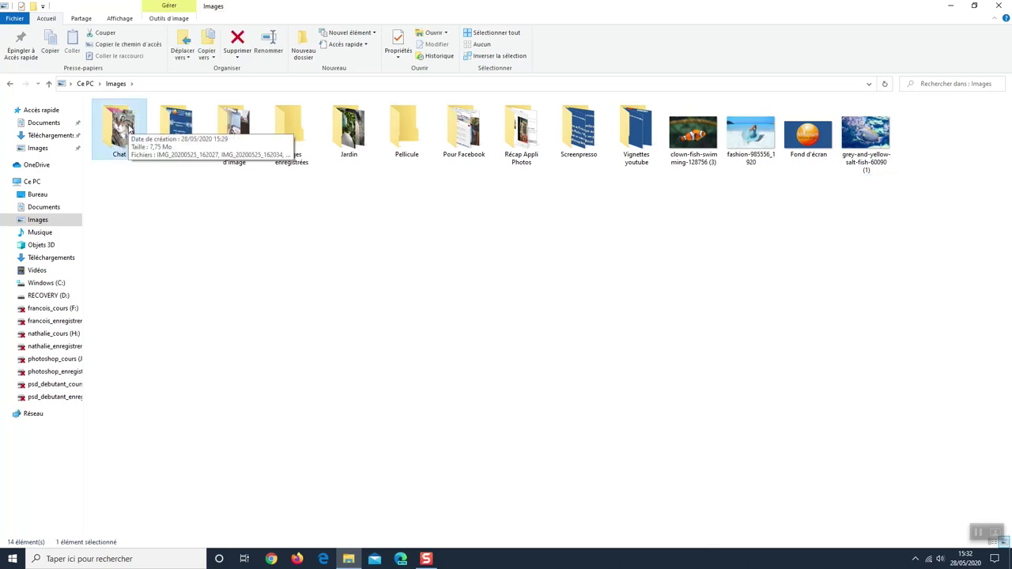
click(265, 43)
text(O)
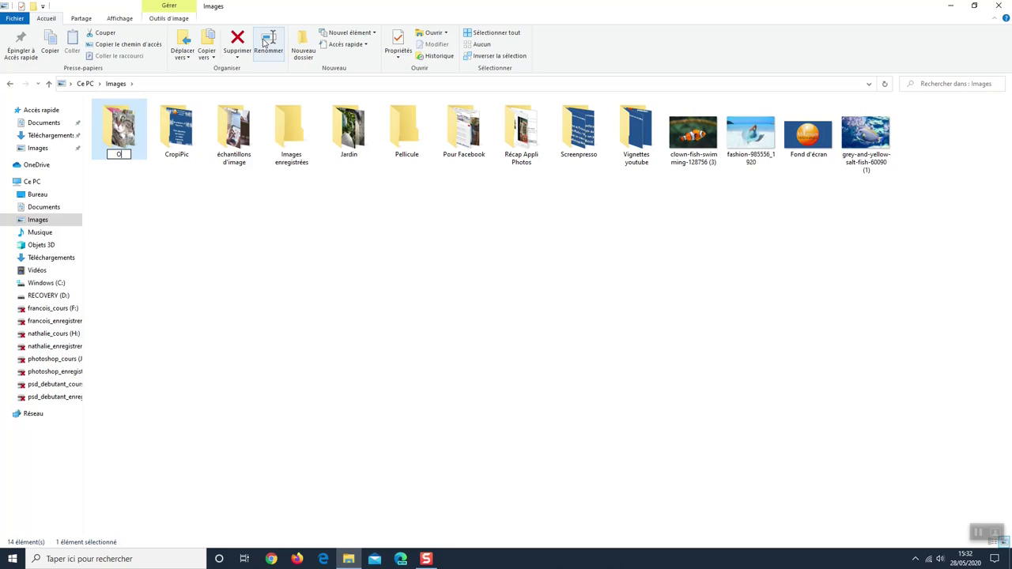
text( malley)
key(Return)
Try to capitalize the "m" in the name of the "O malley" folder.
right_click(121, 134)
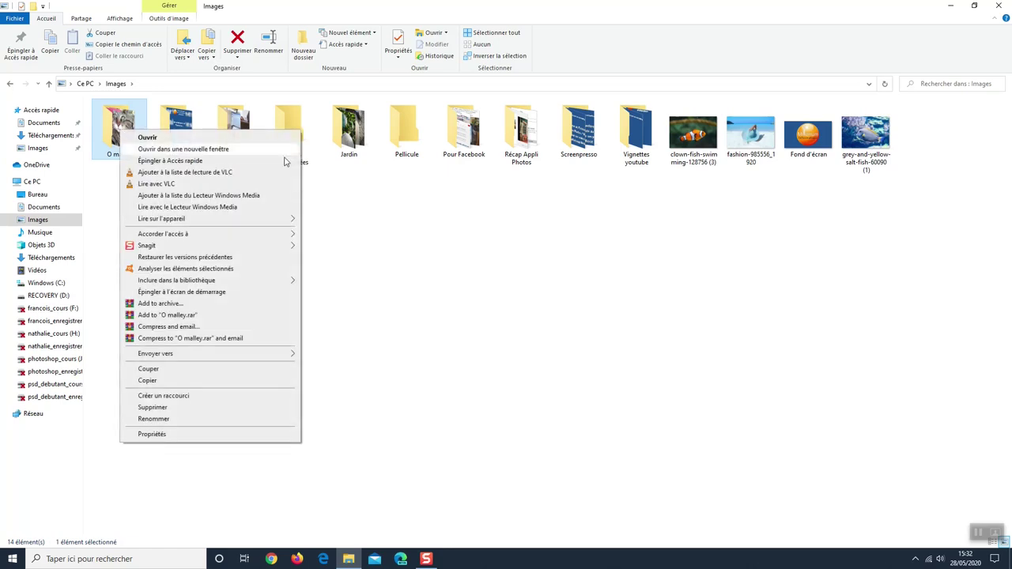
click(189, 421)
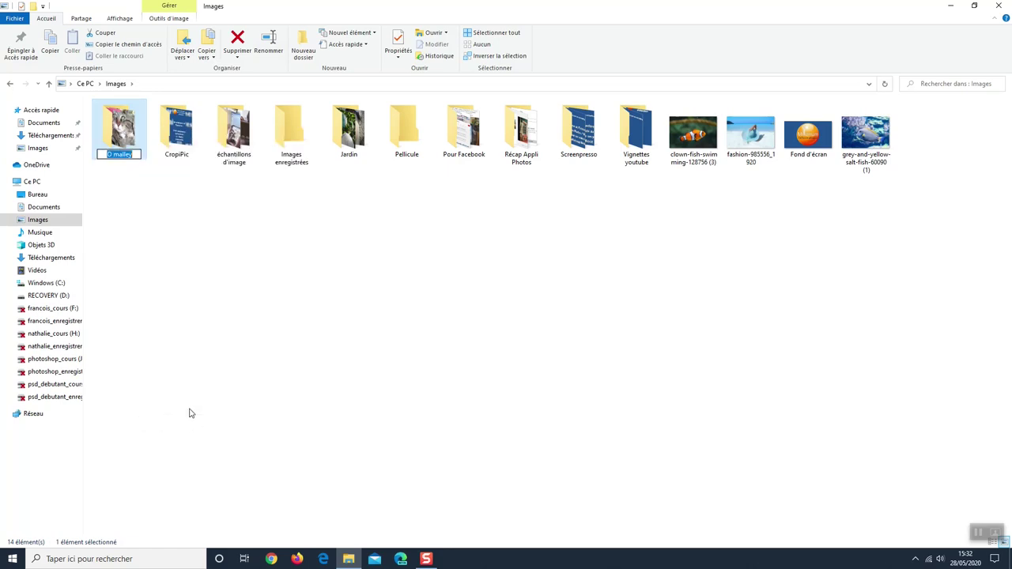
click(120, 154)
key(BackSpace)
text(M)
key(Return)
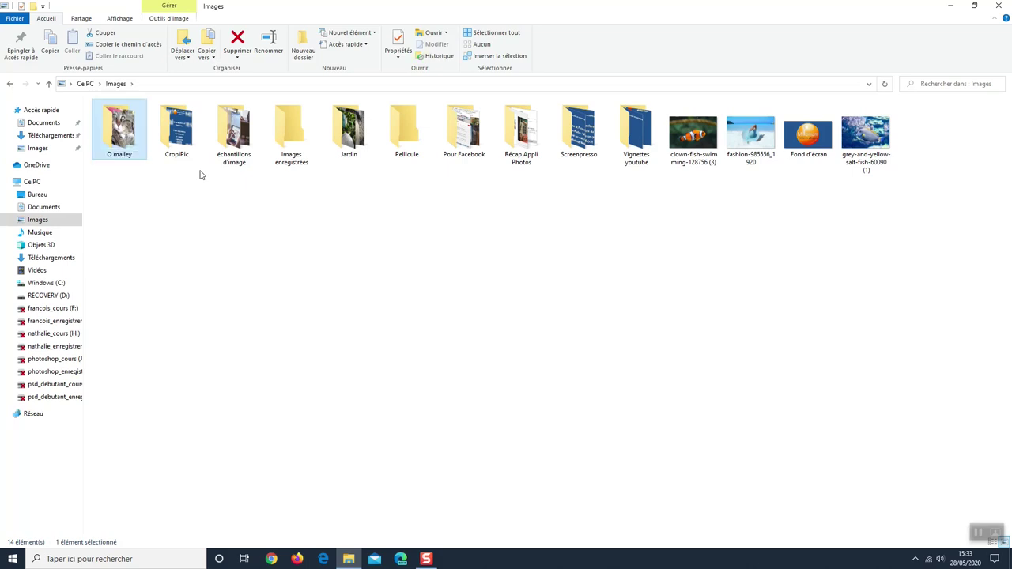